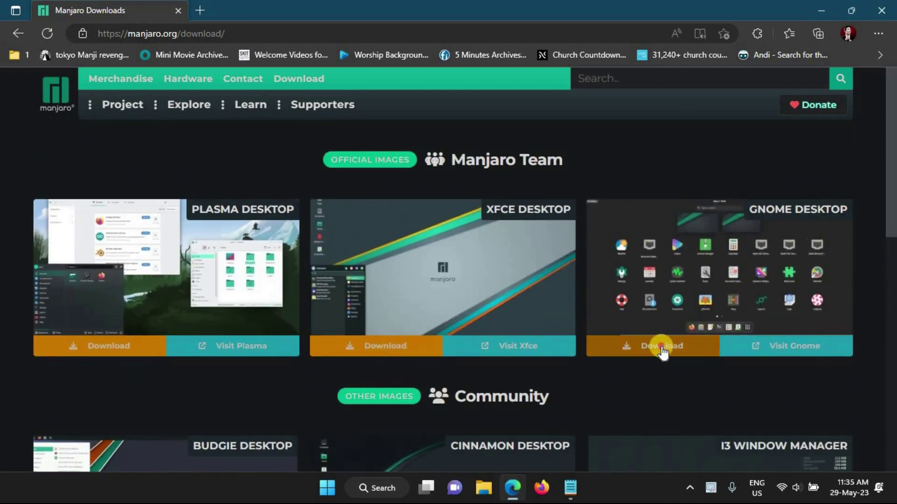
# Download the Manjaro GNOME Desktop image from the Manjaro download page.
pyautogui.click(660, 346)
pyautogui.click(765, 273)
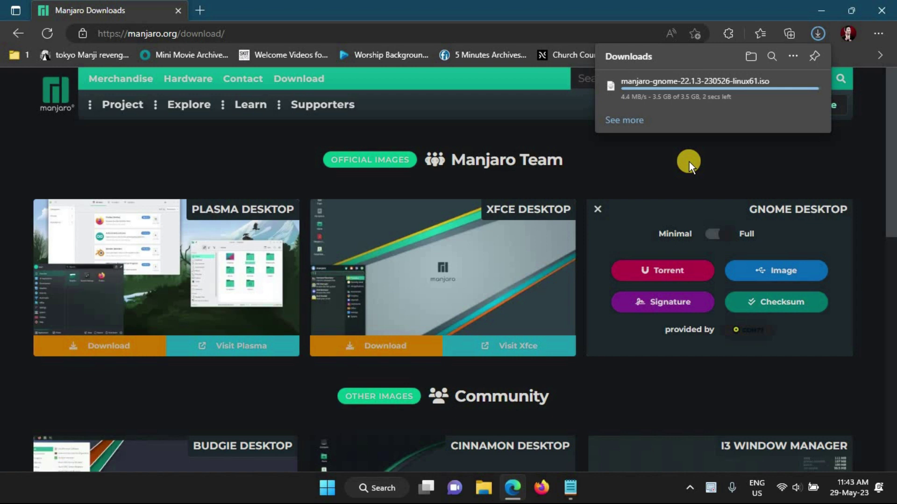
# Open Oracle VM VirtualBox and maximize its window.
pyautogui.click(326, 498)
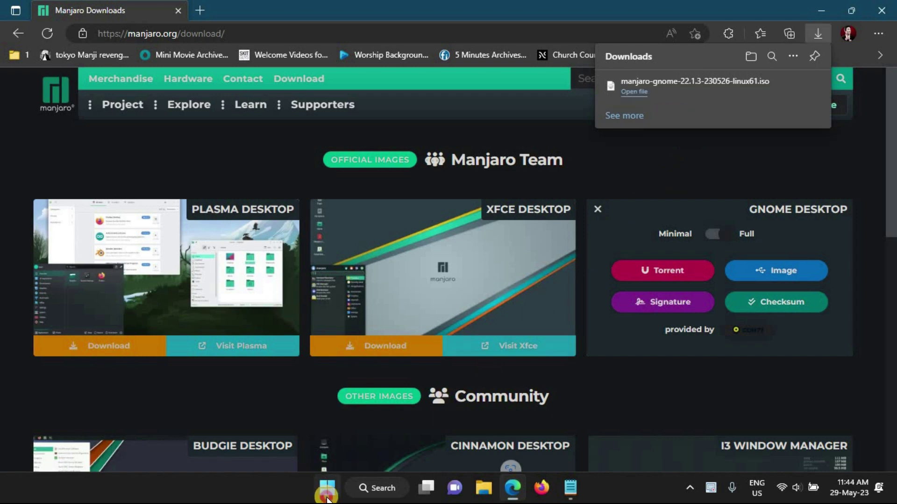
pyautogui.write('virt')
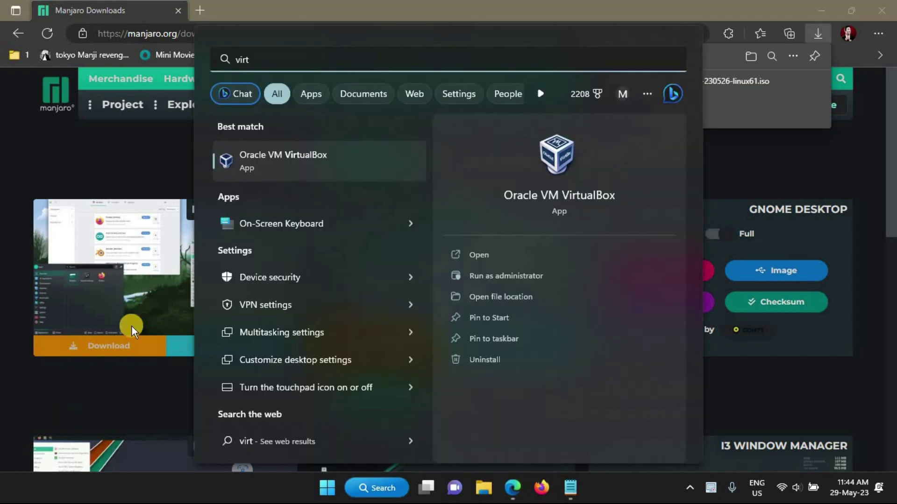
pyautogui.click(482, 254)
pyautogui.click(858, 20)
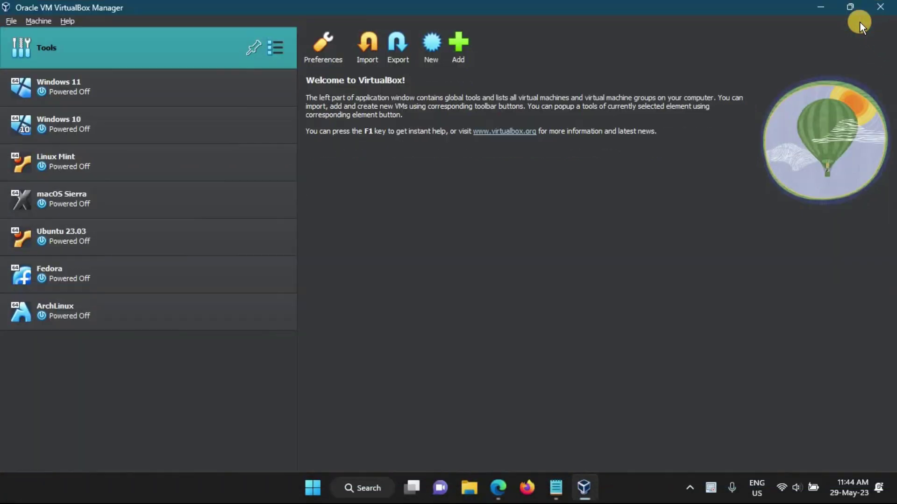
# Create a virtual machine named Manjaro with type Linux and version Arch Linux (64-bit).
pyautogui.click(430, 52)
pyautogui.write('Manjaro')
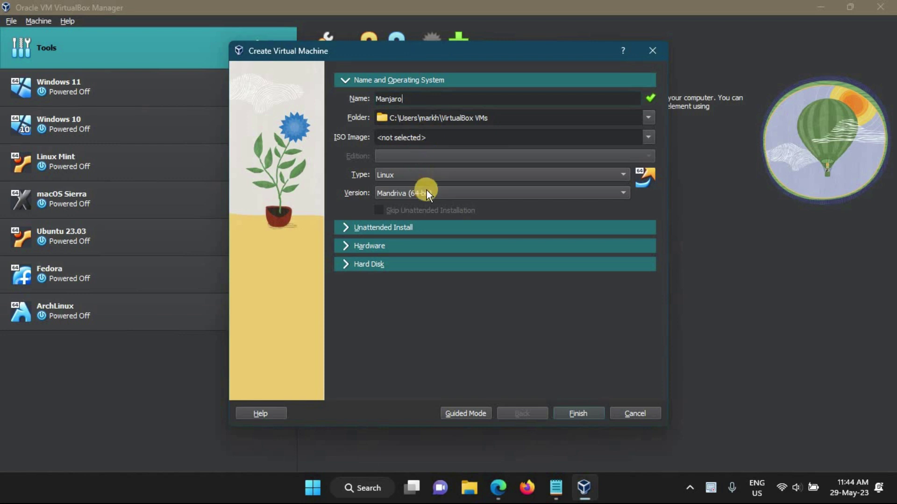
pyautogui.click(427, 189)
pyautogui.moveTo(501, 5)
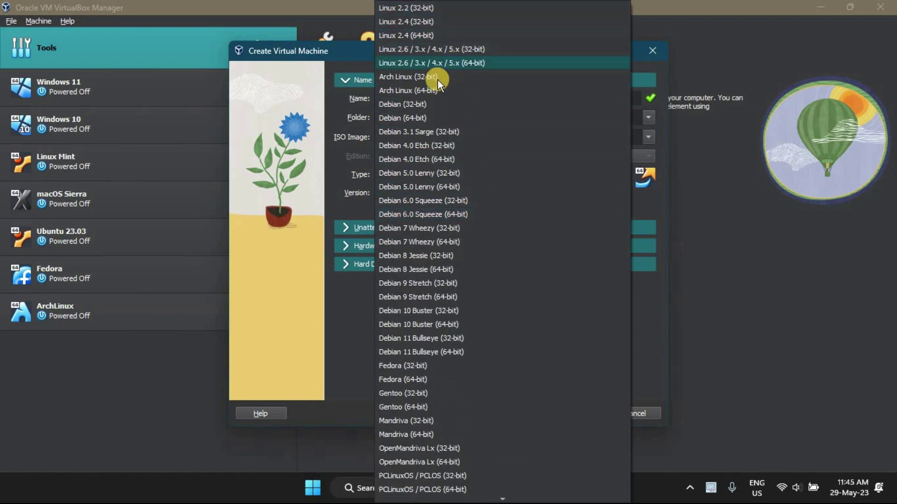
pyautogui.click(425, 87)
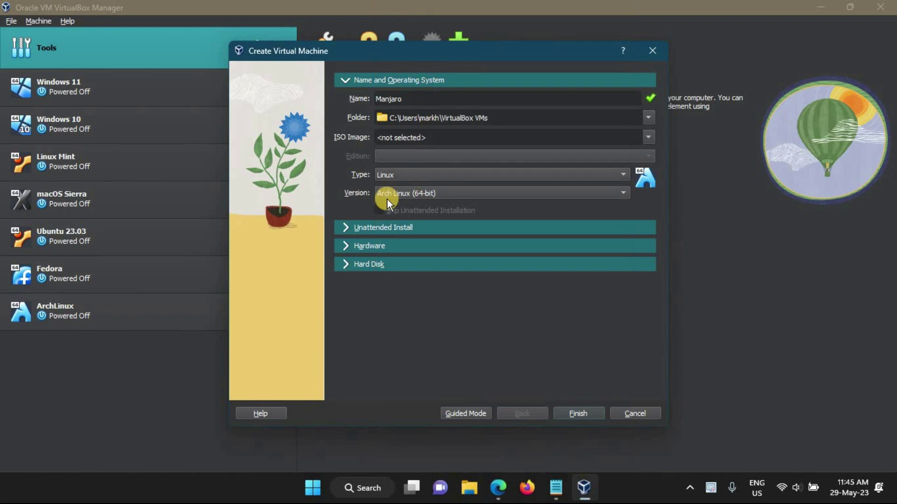
pyautogui.click(584, 413)
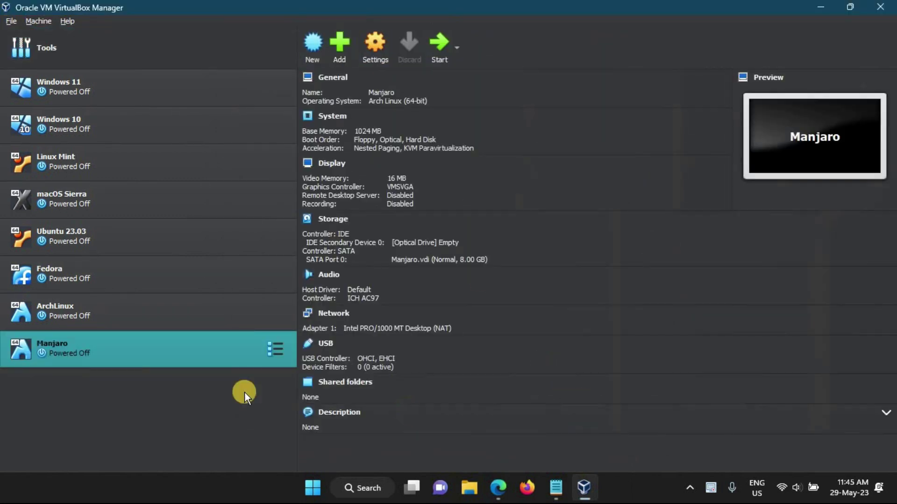
# Set the Manjaro virtual machine's base memory to 3840 MB and its processors to 2.
pyautogui.click(371, 47)
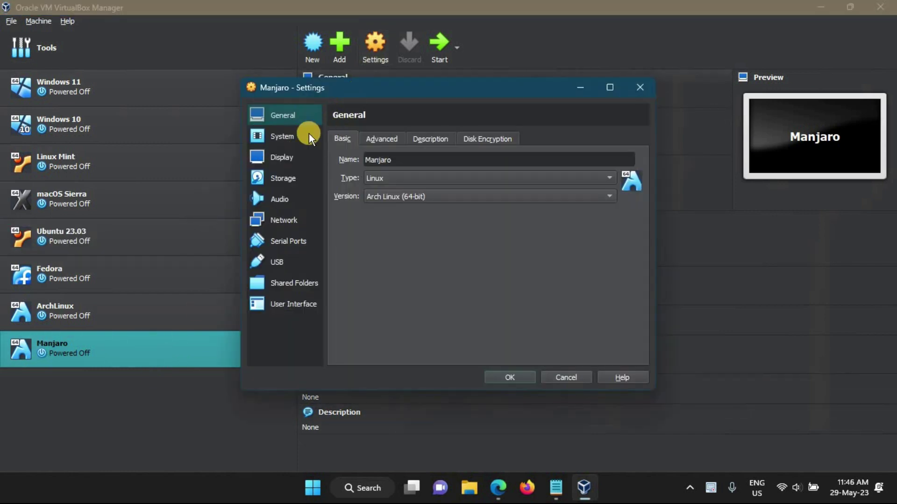
pyautogui.click(293, 136)
pyautogui.moveTo(459, 154); pyautogui.dragTo(494, 155)
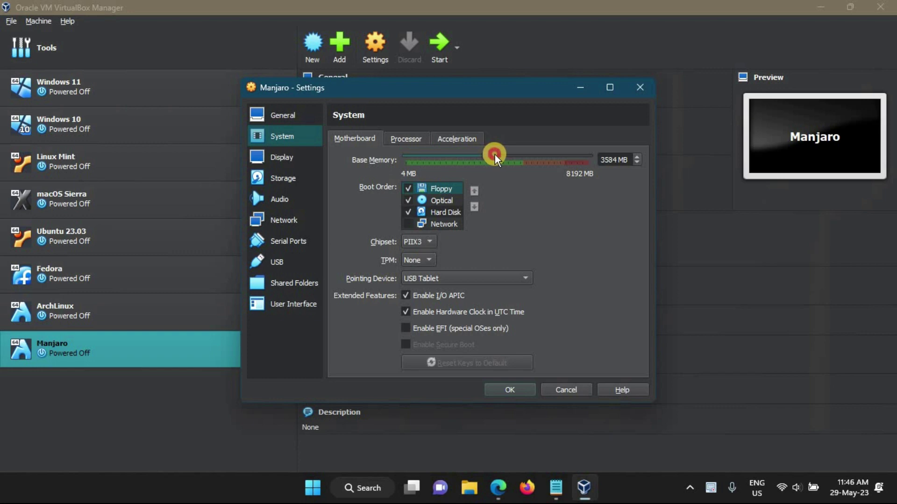
pyautogui.click(404, 136)
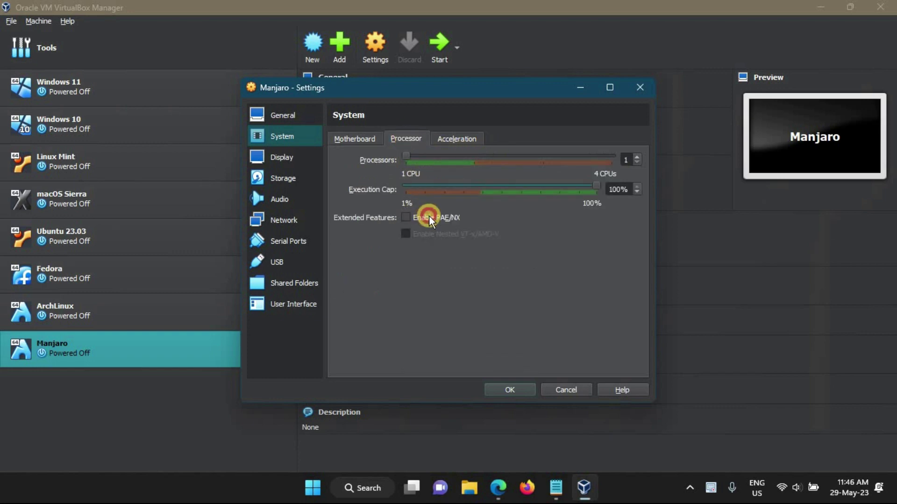
pyautogui.click(353, 137)
# Attach the disk file manjaro-gnome-22.1.3-230526-linux61 to the empty IDE optical drive and save the machine settings.
pyautogui.click(288, 158)
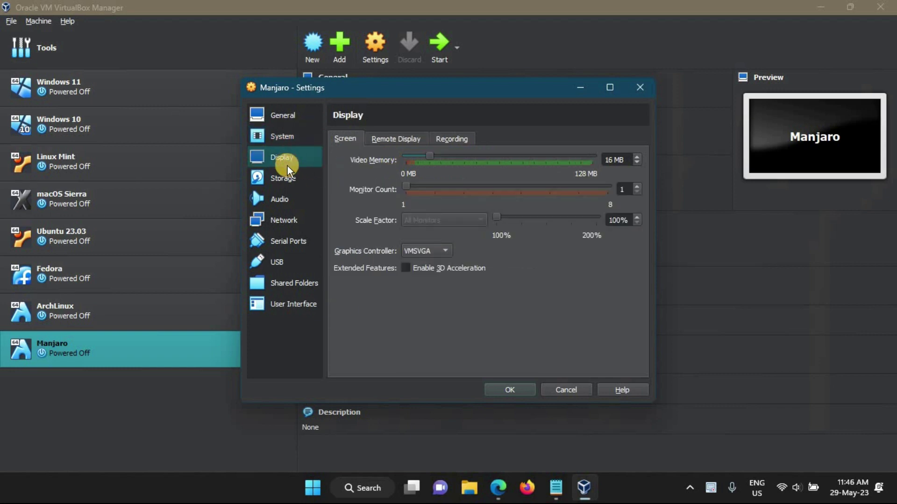
pyautogui.click(293, 180)
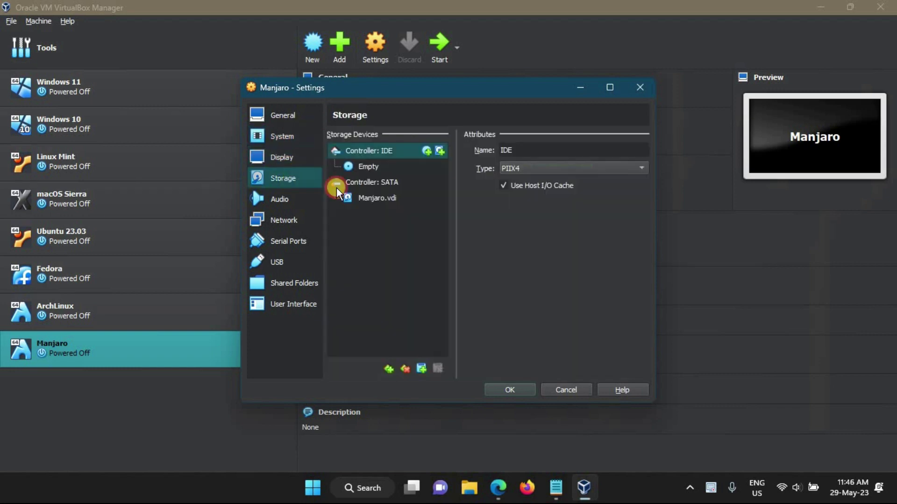
pyautogui.click(374, 166)
pyautogui.click(668, 149)
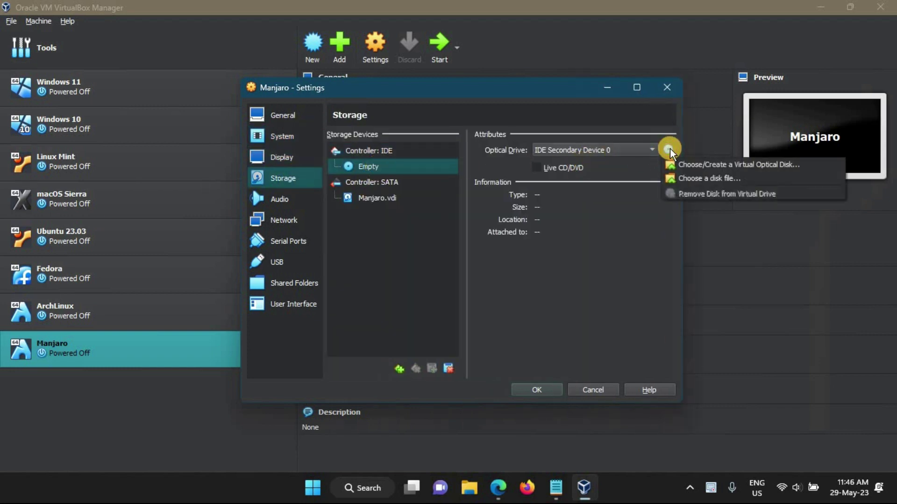
pyautogui.click(686, 177)
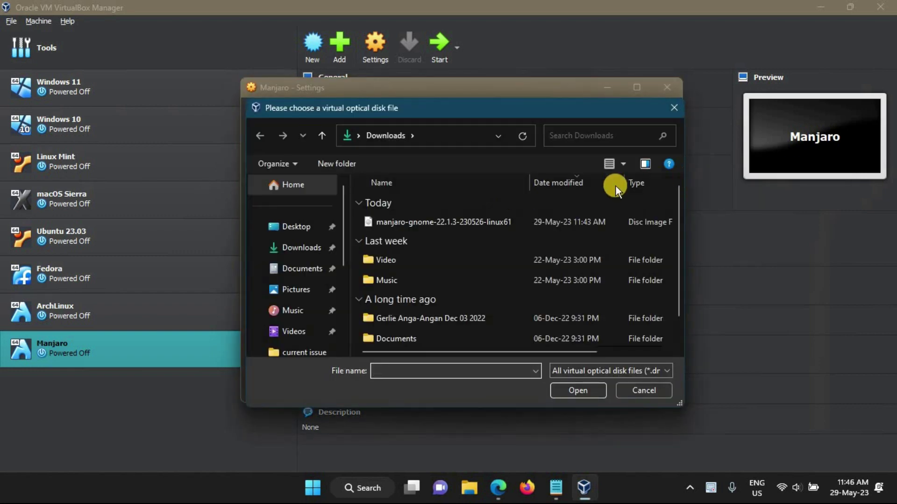
pyautogui.click(476, 222)
pyautogui.click(578, 390)
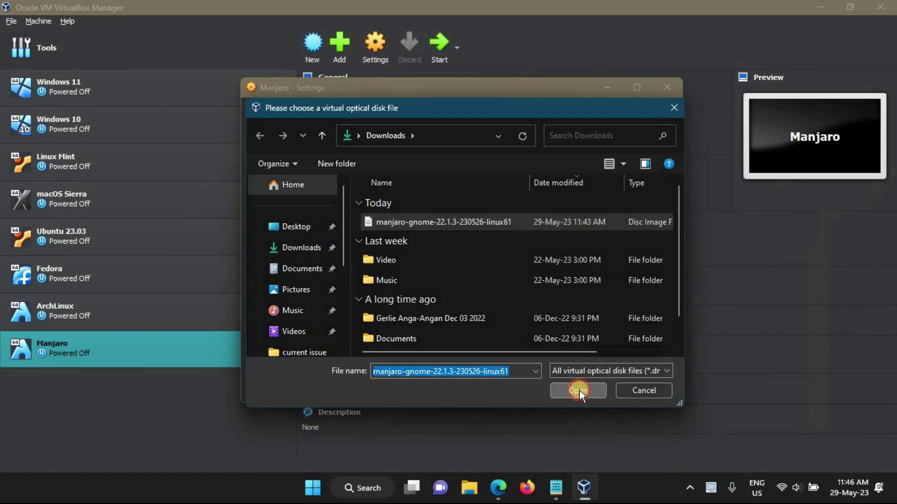
pyautogui.click(537, 390)
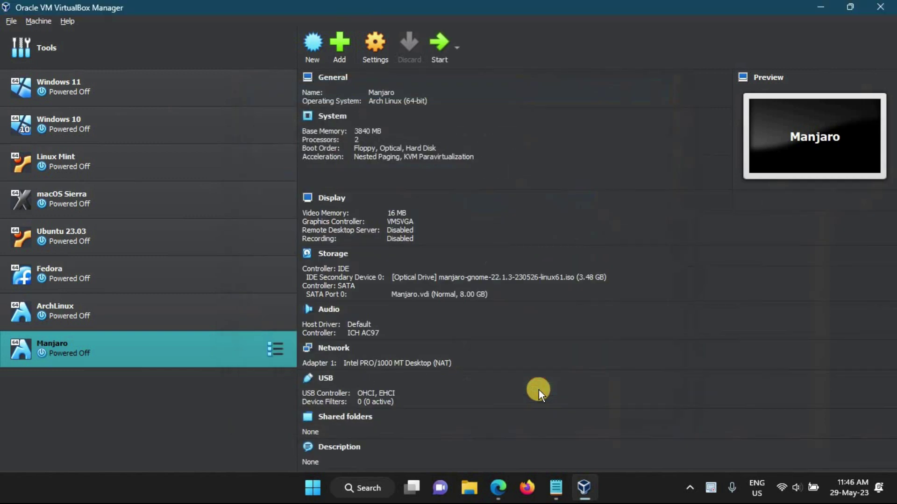
# Start the Manjaro virtual machine and maximize its window after dismissing the keyboard capture notification.
pyautogui.click(433, 46)
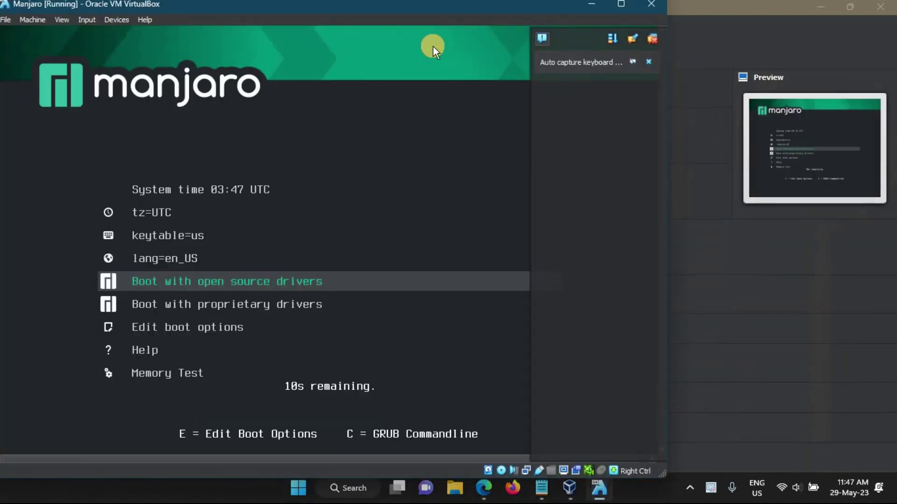
pyautogui.click(649, 61)
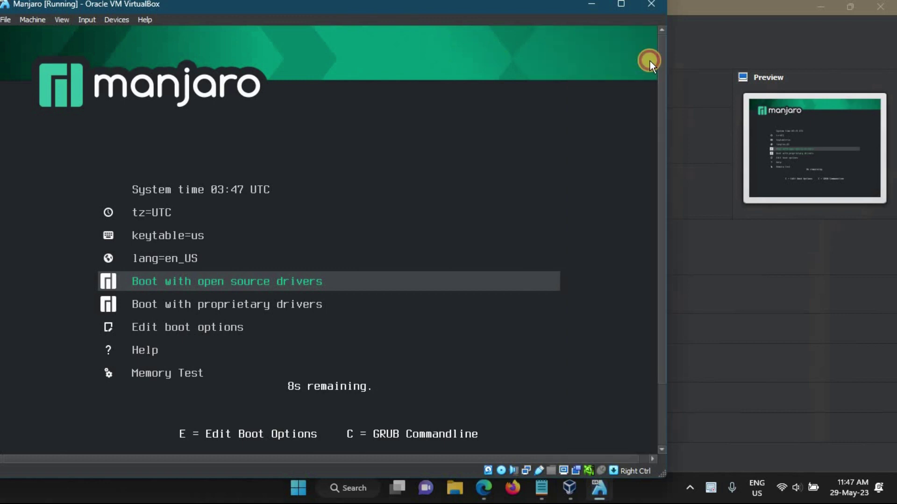
pyautogui.click(621, 5)
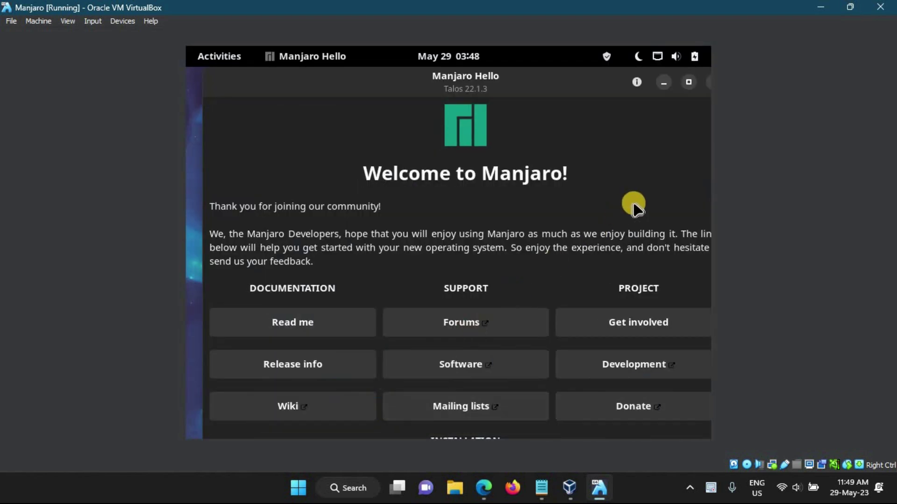
# Bring the Manjaro Hello window fully into view and switch the virtual machine to full-screen mode.
pyautogui.moveTo(526, 76); pyautogui.dragTo(637, 80)
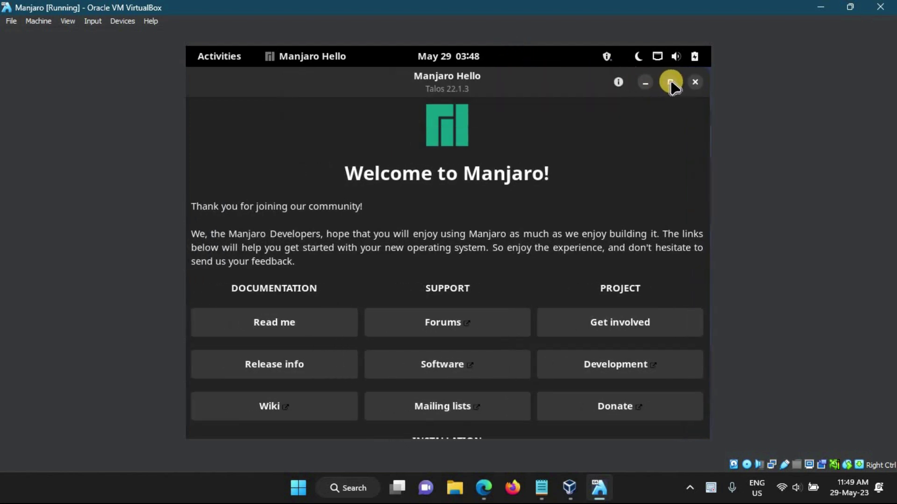
pyautogui.moveTo(570, 79)
pyautogui.mouseDown()
pyautogui.moveTo(555, 74)
pyautogui.moveTo(570, 76)
pyautogui.mouseUp()
pyautogui.click(69, 22)
pyautogui.click(83, 32)
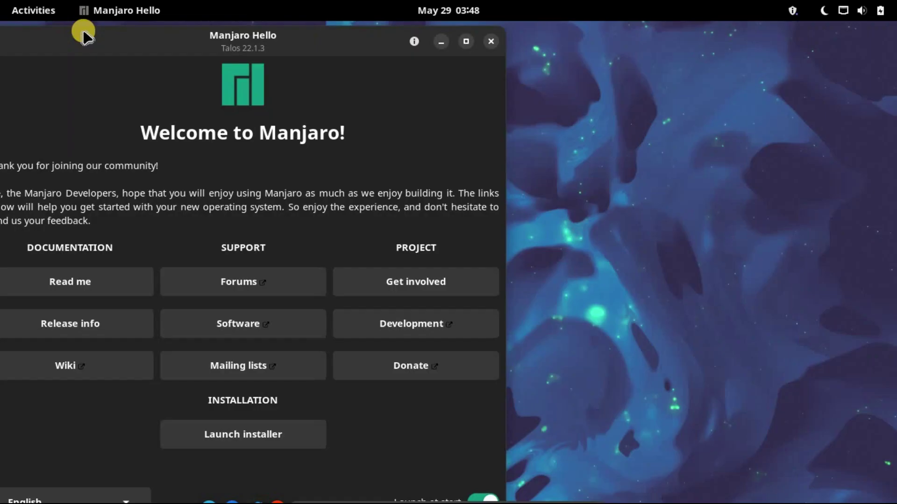
# Launch the installer from Manjaro Hello and accept American English as its language.
pyautogui.moveTo(290, 48); pyautogui.dragTo(525, 55)
pyautogui.click(394, 442)
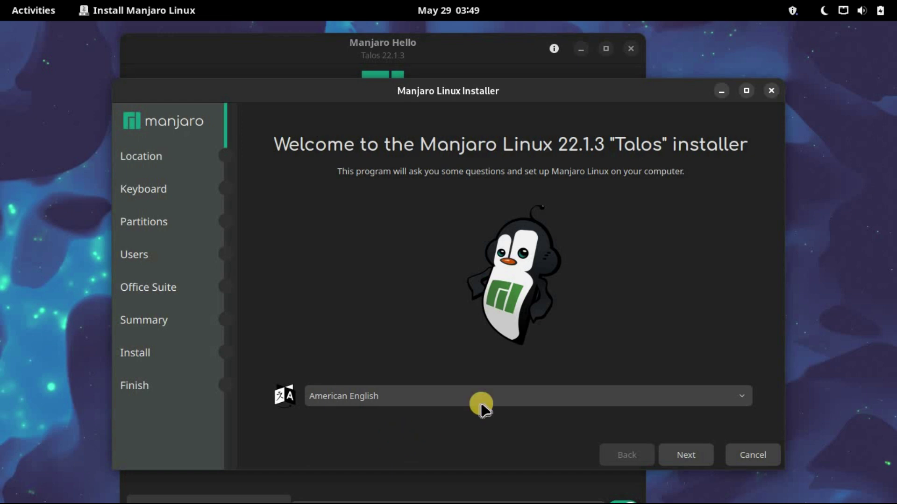
pyautogui.click(683, 455)
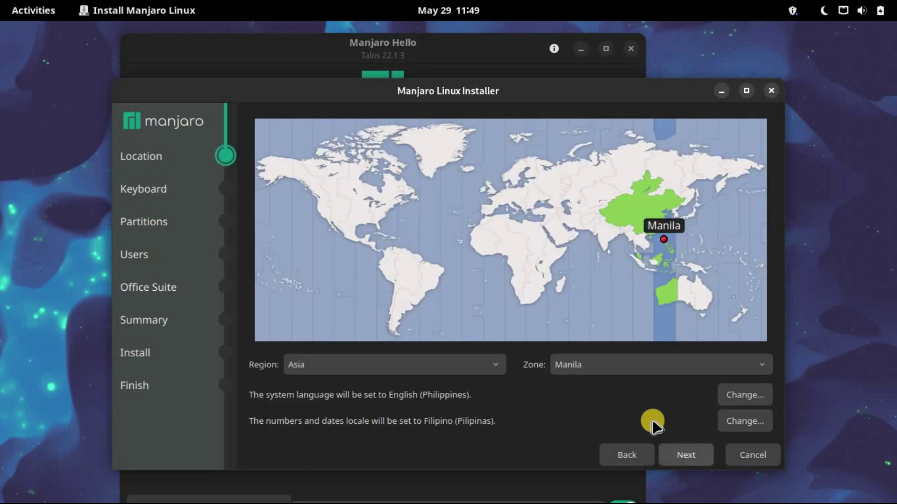
# Accept the Asia/Manila location and choose the English (US) keyboard layout with the Default variant.
pyautogui.click(697, 456)
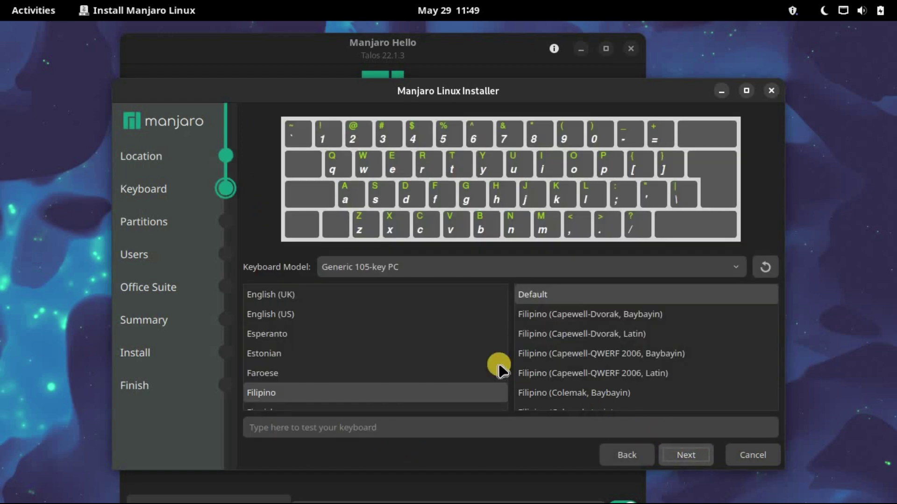
pyautogui.click(290, 312)
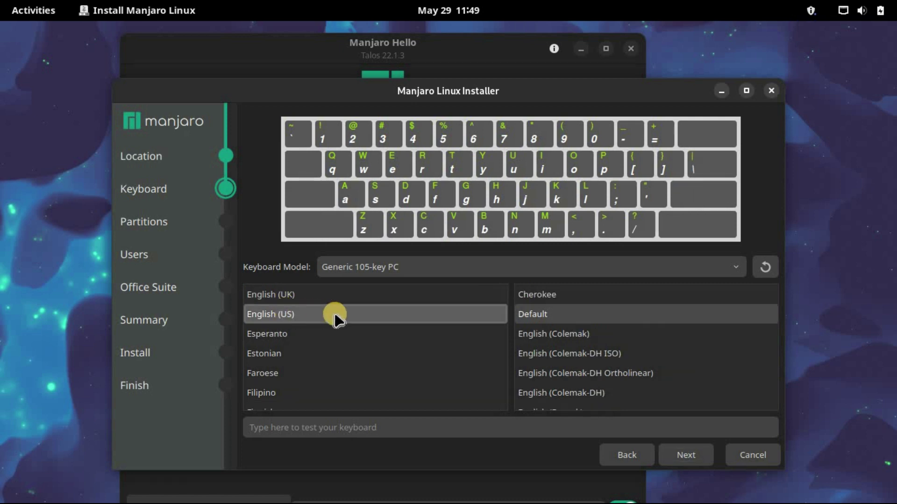
pyautogui.click(682, 456)
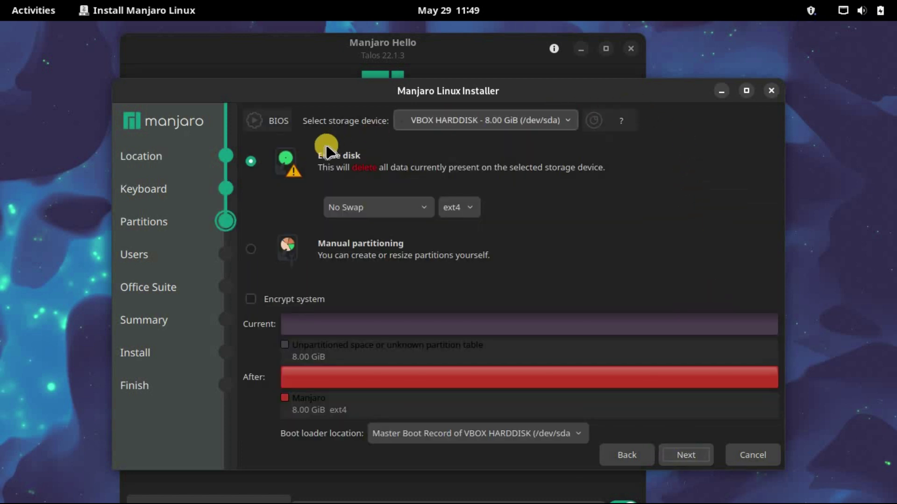
# Accept the Erase disk partitioning with No Swap and the ext4 file system.
pyautogui.click(426, 211)
pyautogui.click(427, 206)
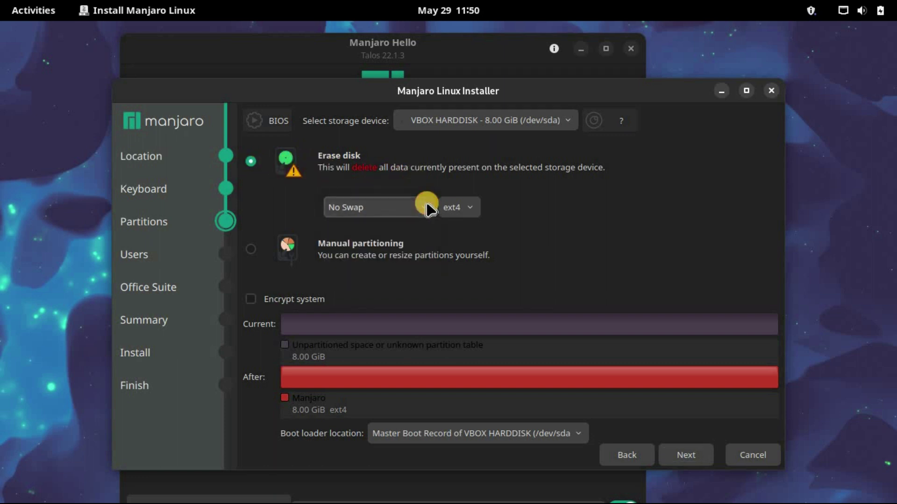
pyautogui.click(688, 456)
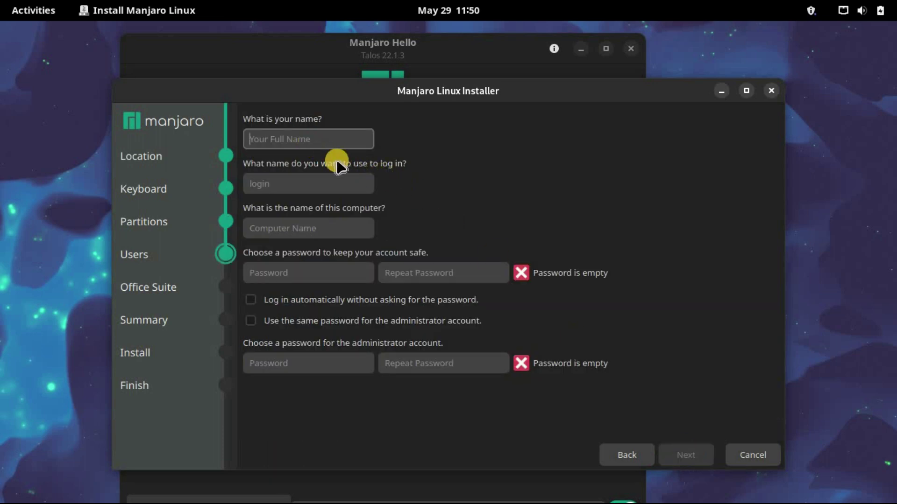
# Enter Computer Everywhere as the full name, computer_everywhere as the login name and styles as the computer name.
pyautogui.write('Computer Every')
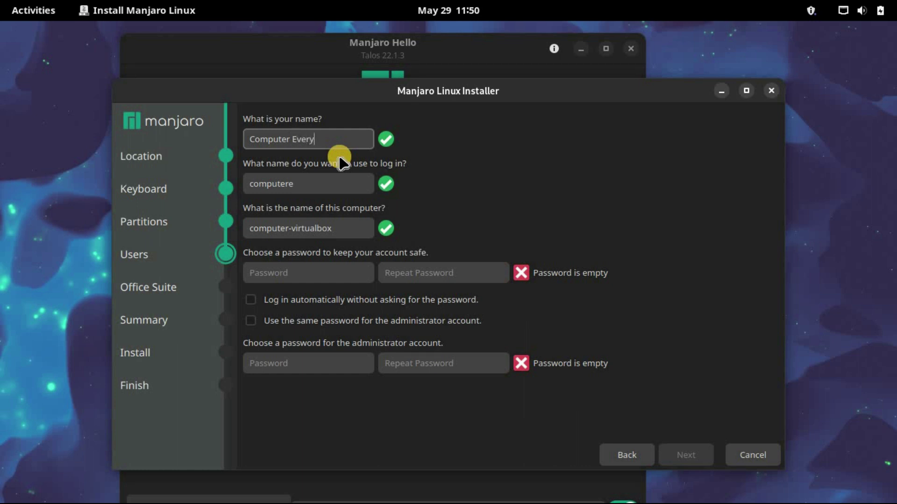
pyautogui.write('where')
pyautogui.doubleClick(313, 189)
pyautogui.write('com')
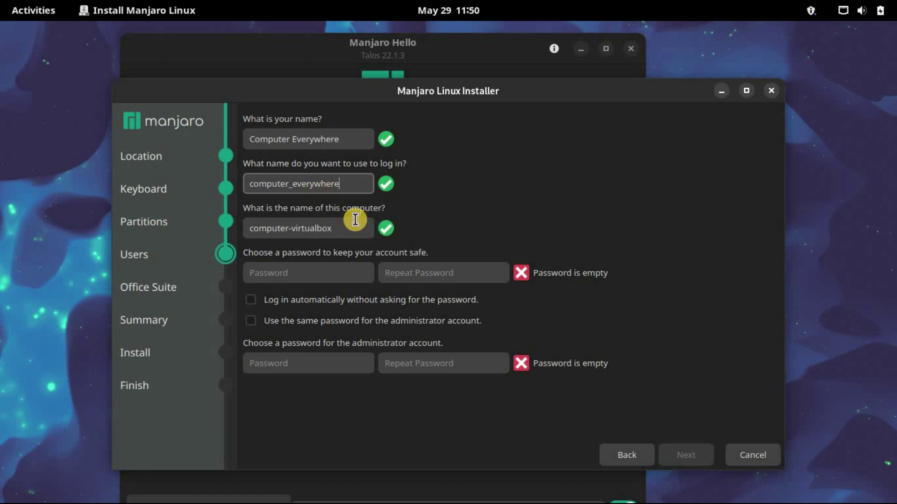
pyautogui.click(308, 228)
pyautogui.moveTo(307, 228); pyautogui.dragTo(248, 226)
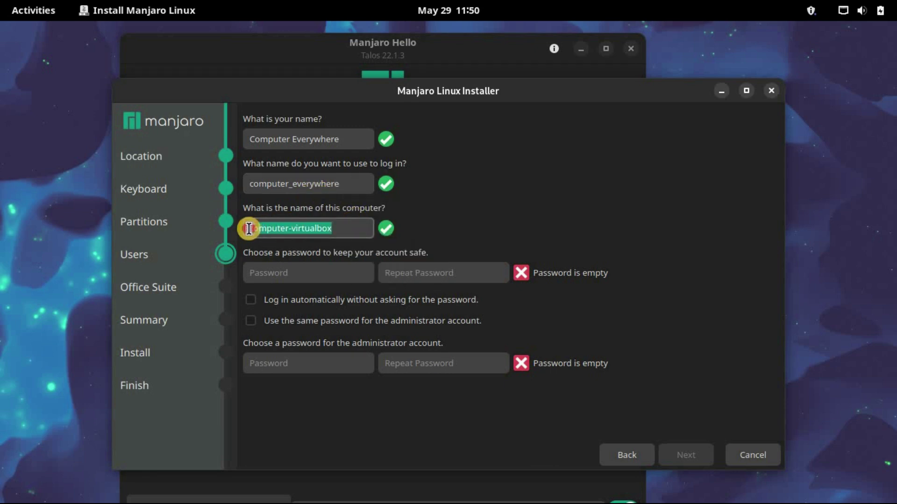
pyautogui.write('styles')
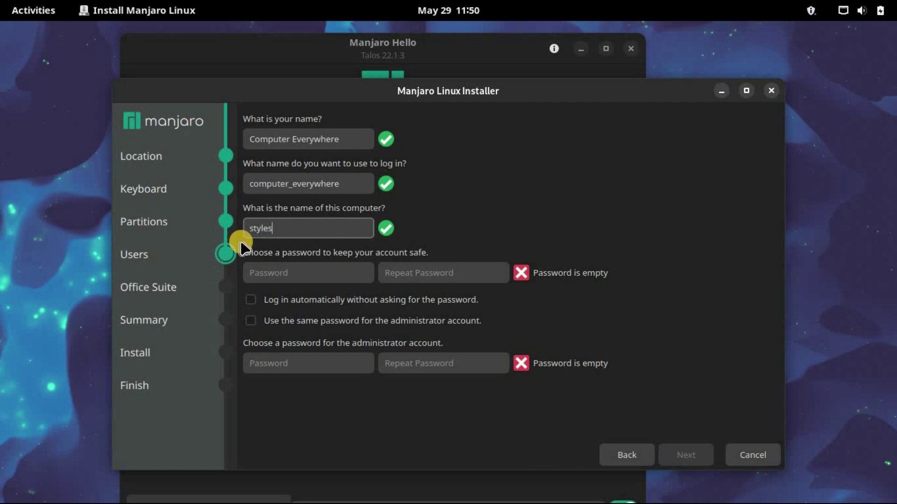
# Enter the user account password and repeat it for confirmation.
pyautogui.click(280, 272)
pyautogui.write('****')
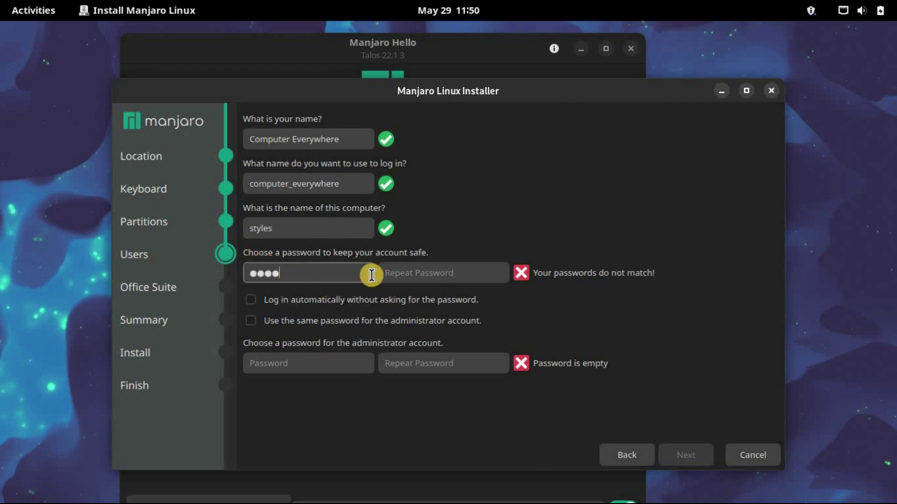
pyautogui.click(405, 274)
pyautogui.write('**')
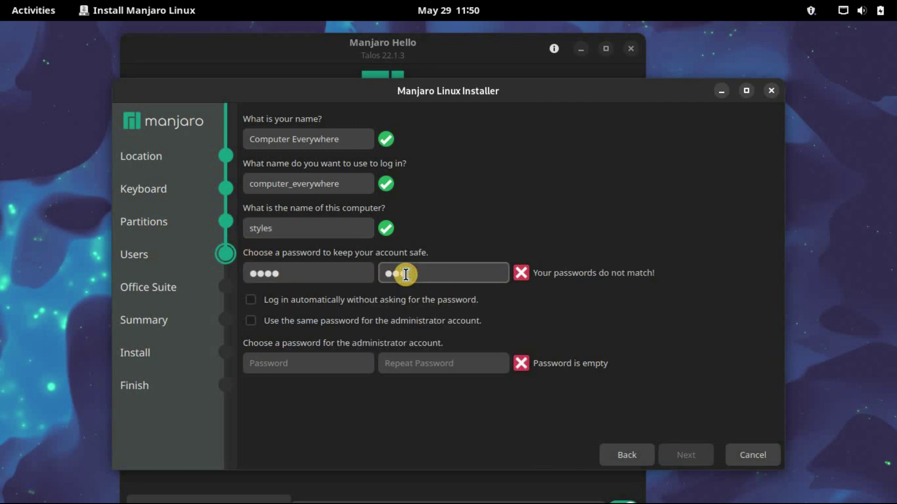
pyautogui.write('**')
# Enter and repeat the administrator account password, and accept the user settings.
pyautogui.click(350, 369)
pyautogui.write('****')
pyautogui.click(392, 368)
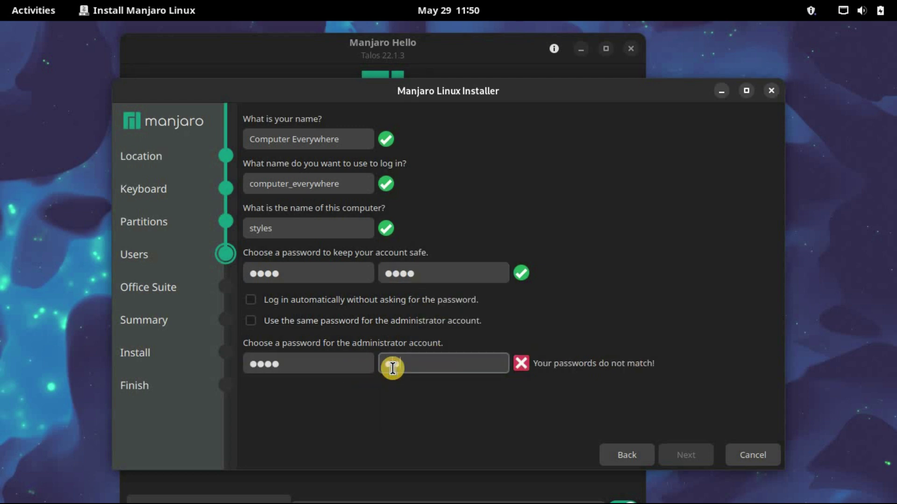
pyautogui.write('****')
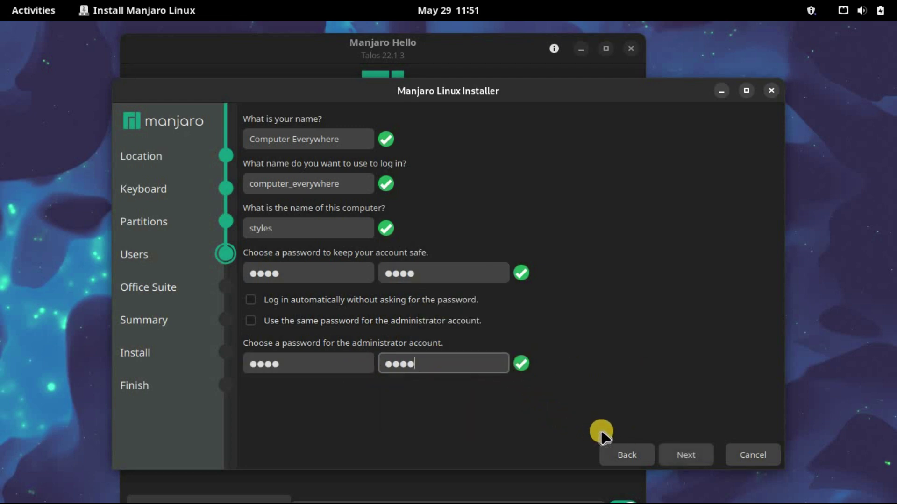
pyautogui.click(684, 455)
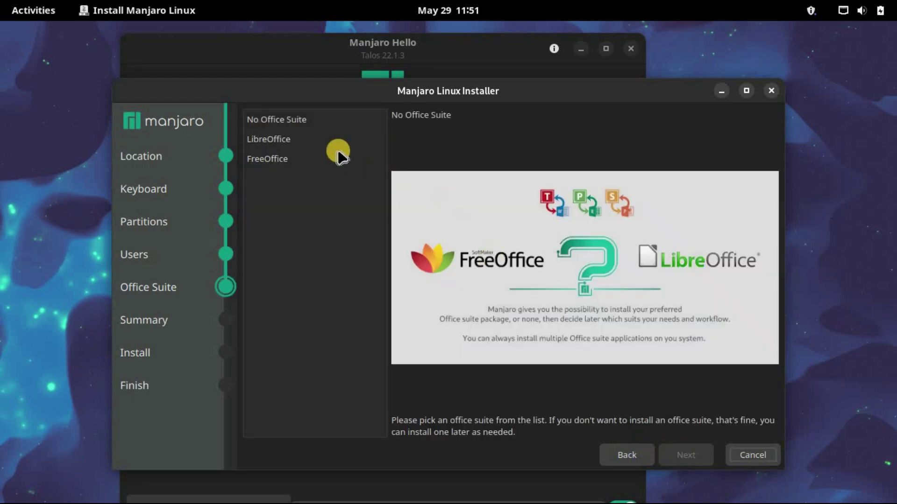
# Choose No Office Suite and start the Manjaro installation from the summary, confirming the disk changes.
pyautogui.click(288, 120)
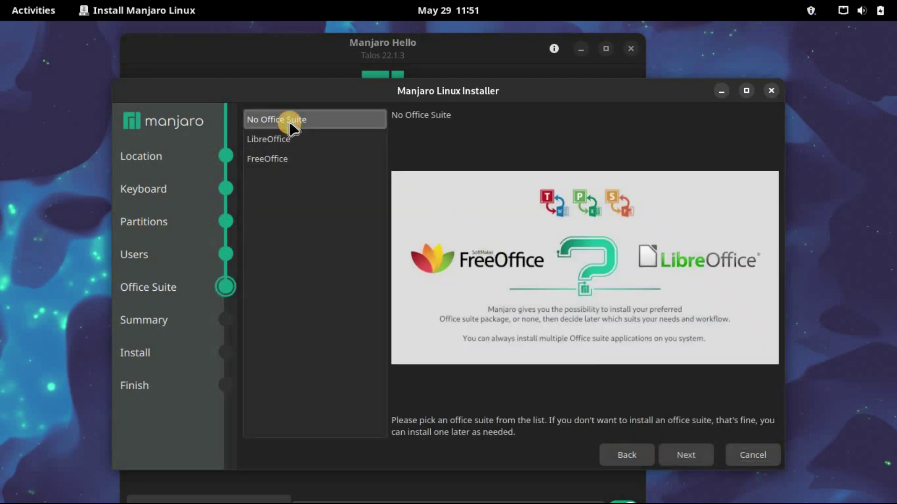
pyautogui.click(683, 460)
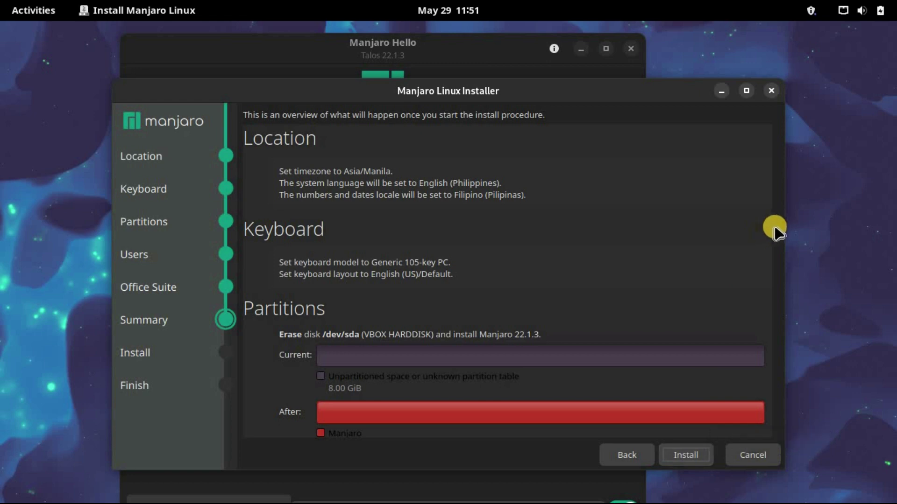
pyautogui.moveTo(776, 227); pyautogui.dragTo(777, 257)
pyautogui.click(695, 455)
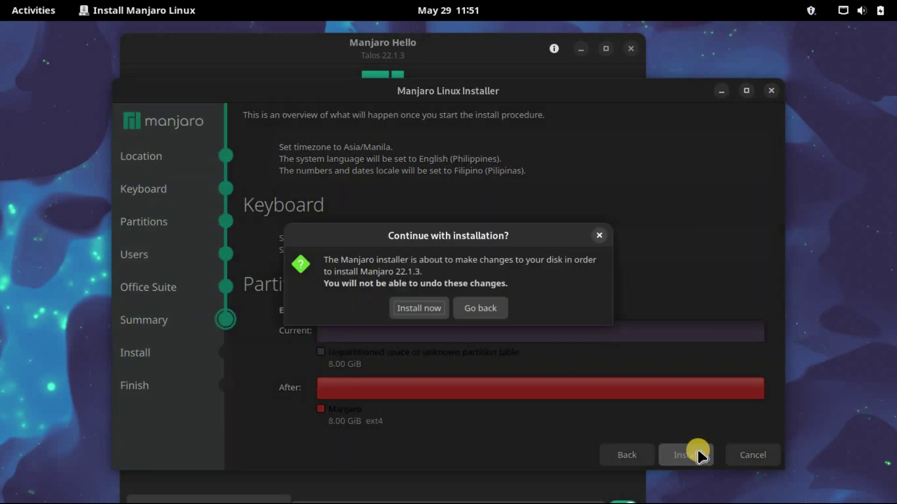
pyautogui.click(430, 313)
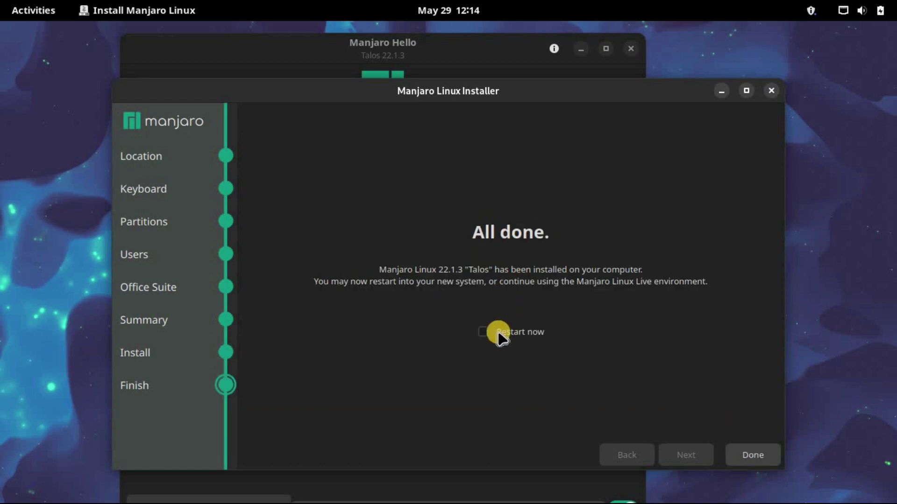
# Finish the installer with Restart now enabled, and power off the Manjaro virtual machine as it reboots.
pyautogui.click(491, 334)
pyautogui.click(747, 455)
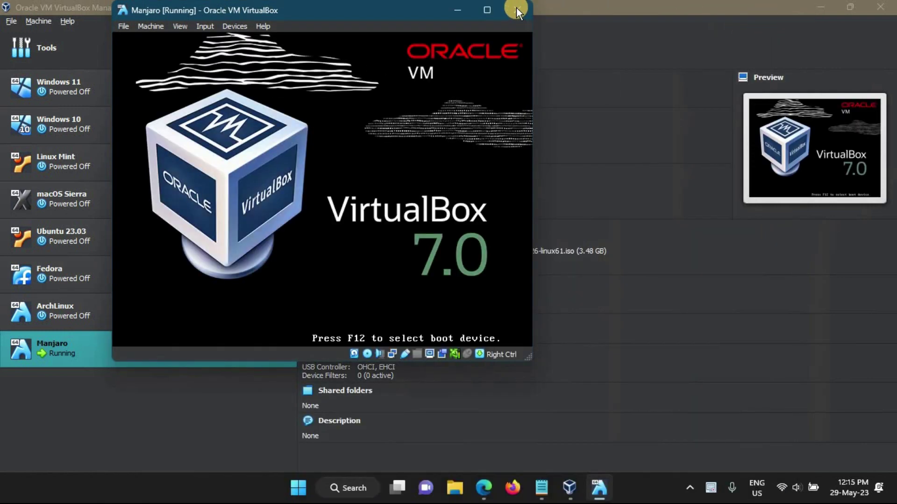
pyautogui.click(570, 8)
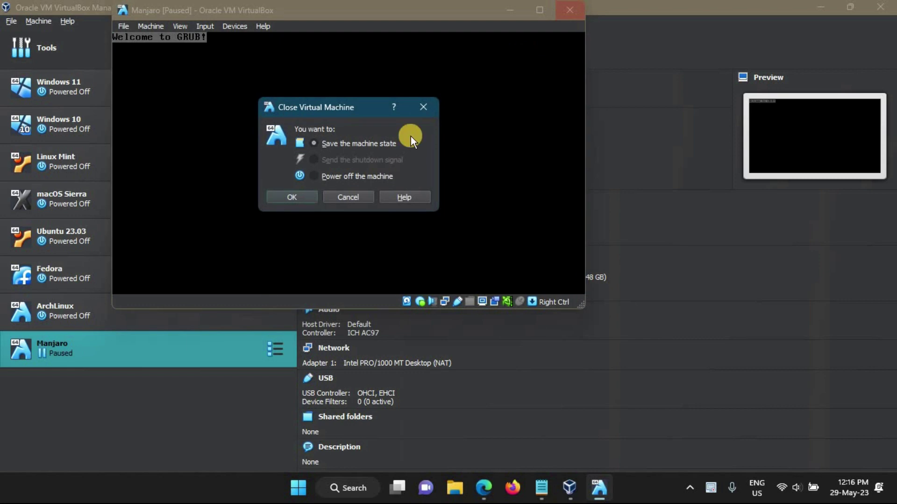
pyautogui.click(350, 177)
pyautogui.click(290, 198)
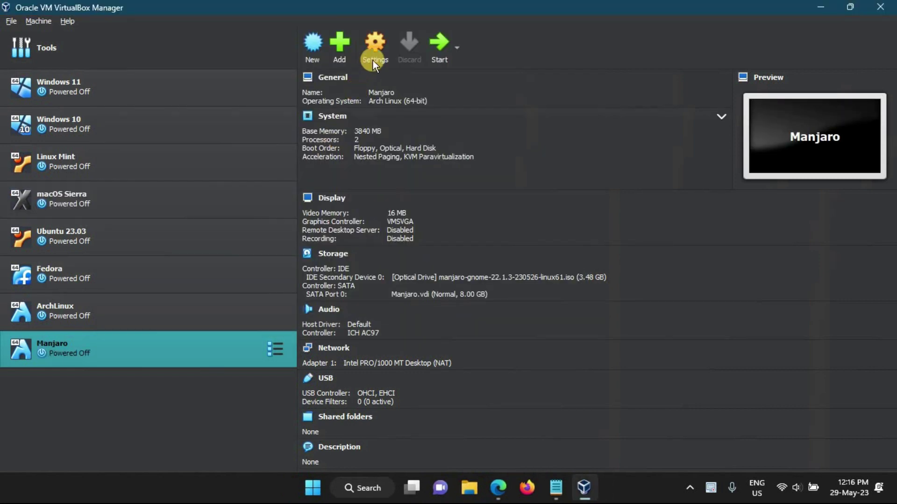
# Remove the optical drive holding the manjaro-gnome ISO from the Manjaro machine's storage settings and save the change.
pyautogui.click(374, 52)
pyautogui.click(295, 181)
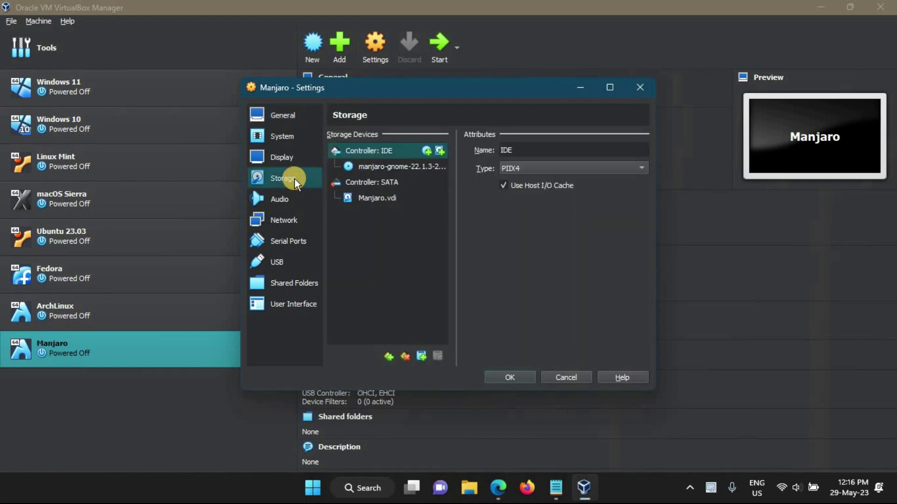
pyautogui.click(380, 171)
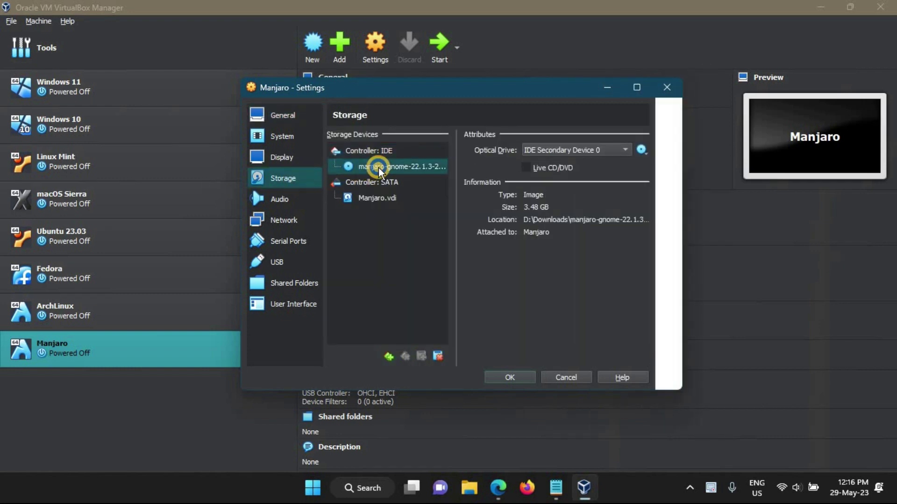
pyautogui.rightClick(381, 170)
pyautogui.click(415, 176)
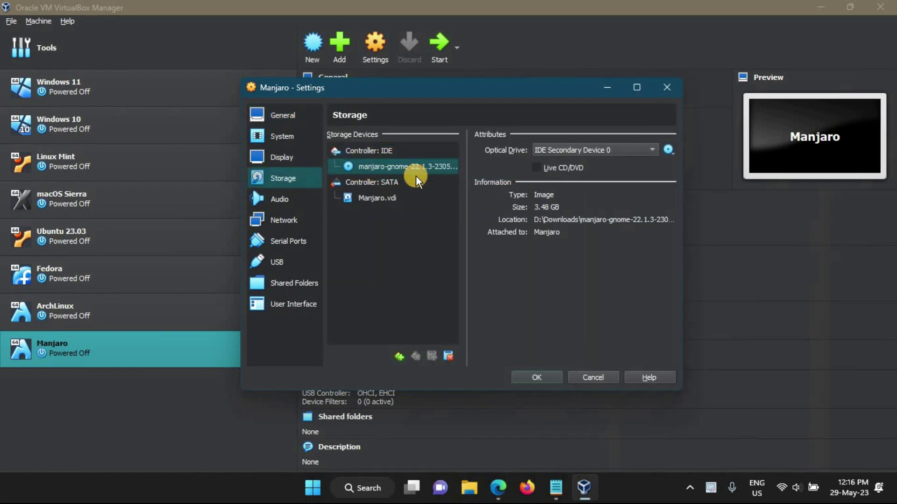
pyautogui.click(446, 286)
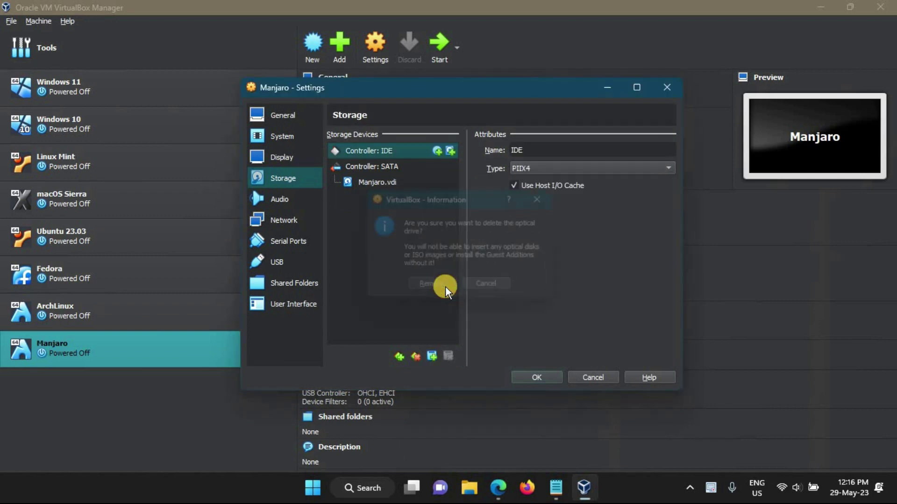
pyautogui.click(536, 378)
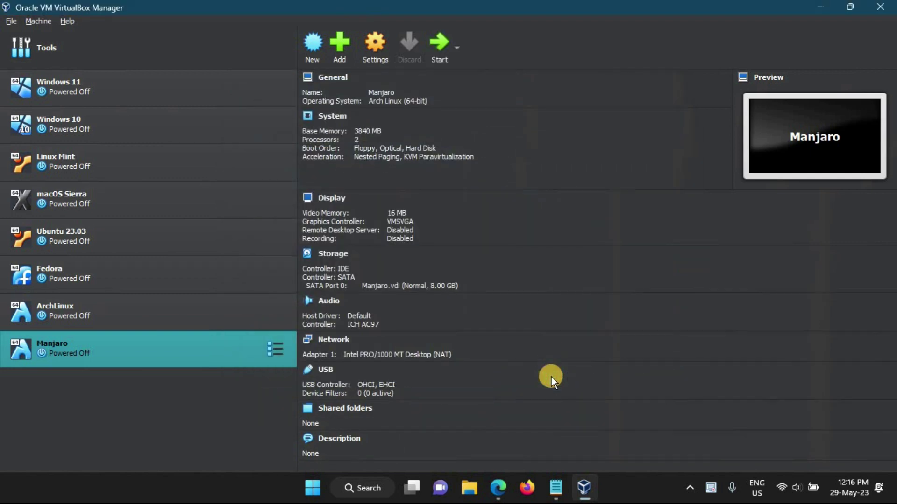
# Start the Manjaro virtual machine, dismiss the keyboard capture notice and maximize the machine's window.
pyautogui.click(435, 46)
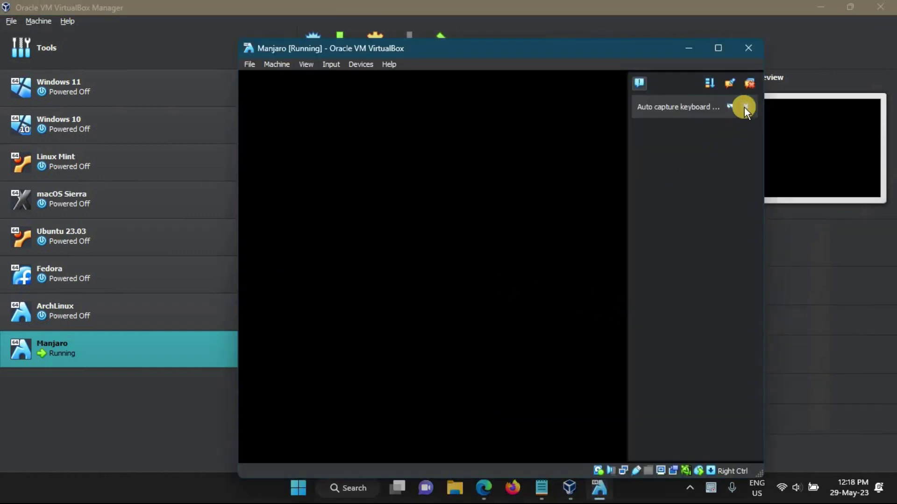
pyautogui.click(744, 106)
pyautogui.click(718, 50)
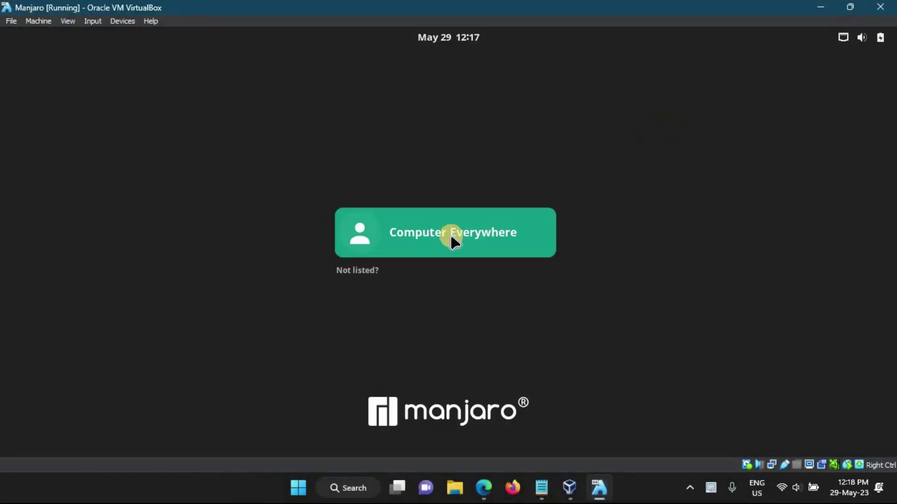
# Log in to the created user account with its password and switch the virtual machine to full-screen mode.
pyautogui.click(446, 237)
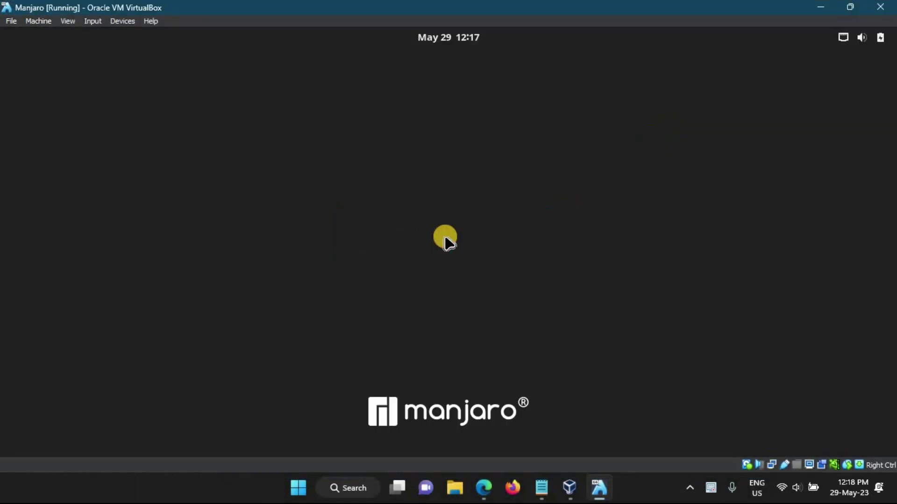
pyautogui.write('••')
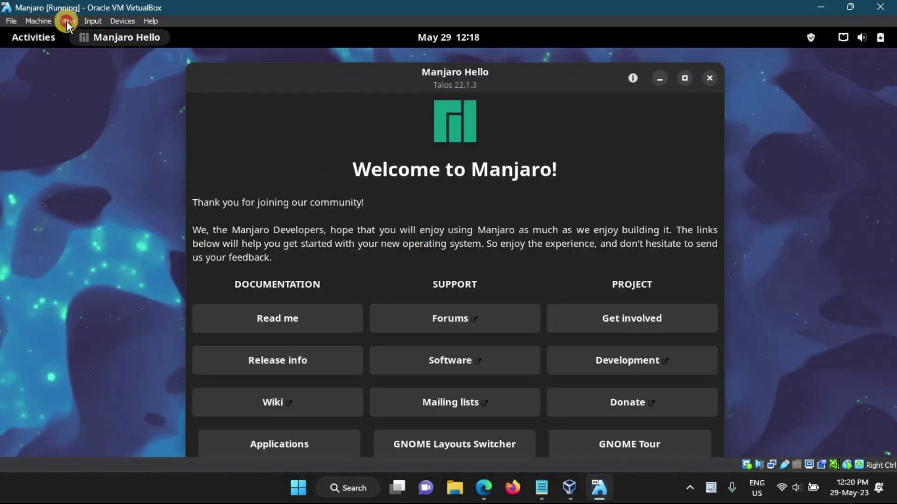
pyautogui.click(67, 21)
pyautogui.click(76, 32)
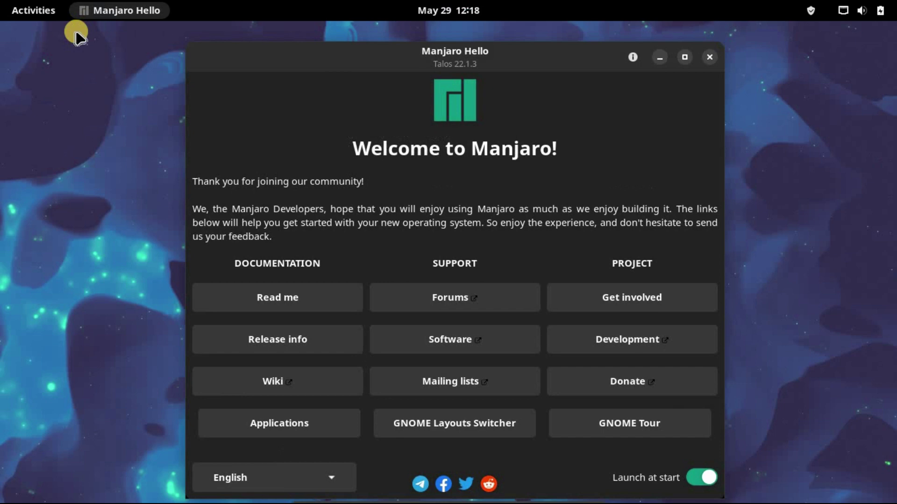